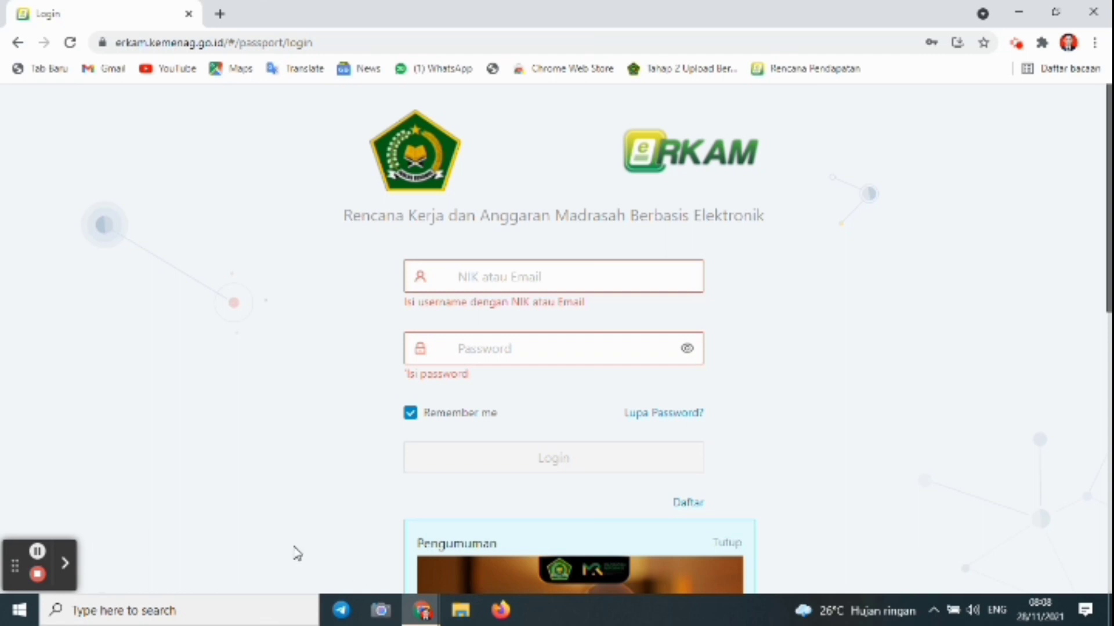
Step: Sign in to ERKAM with the saved login from Chrome's autofill
{"action": "left_click", "coordinate": [428, 286]}
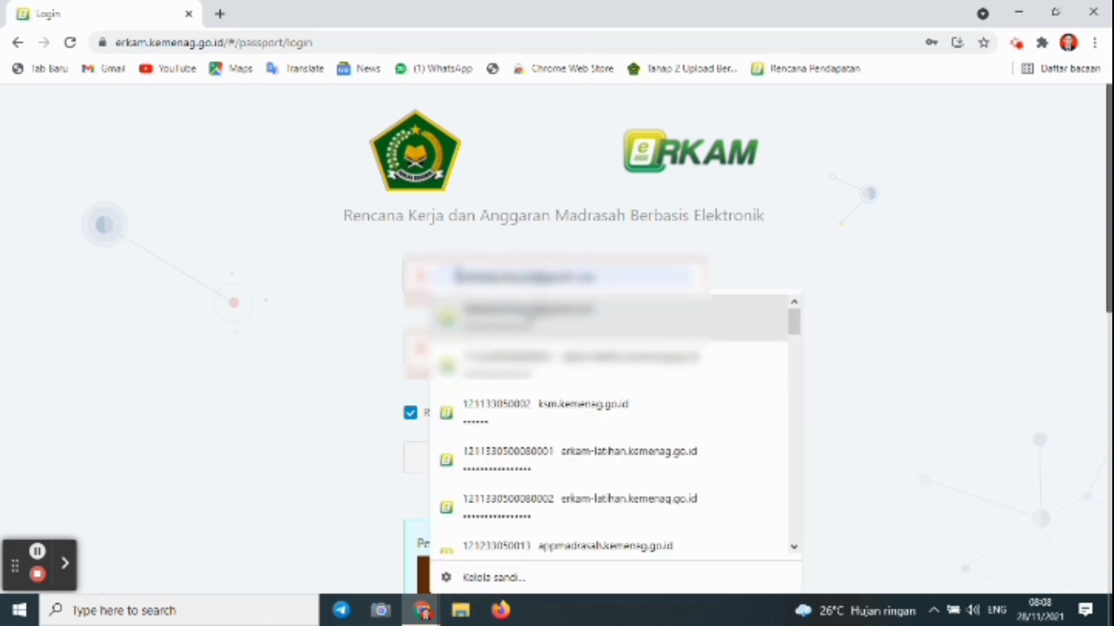
{"action": "type", "text": "a"}
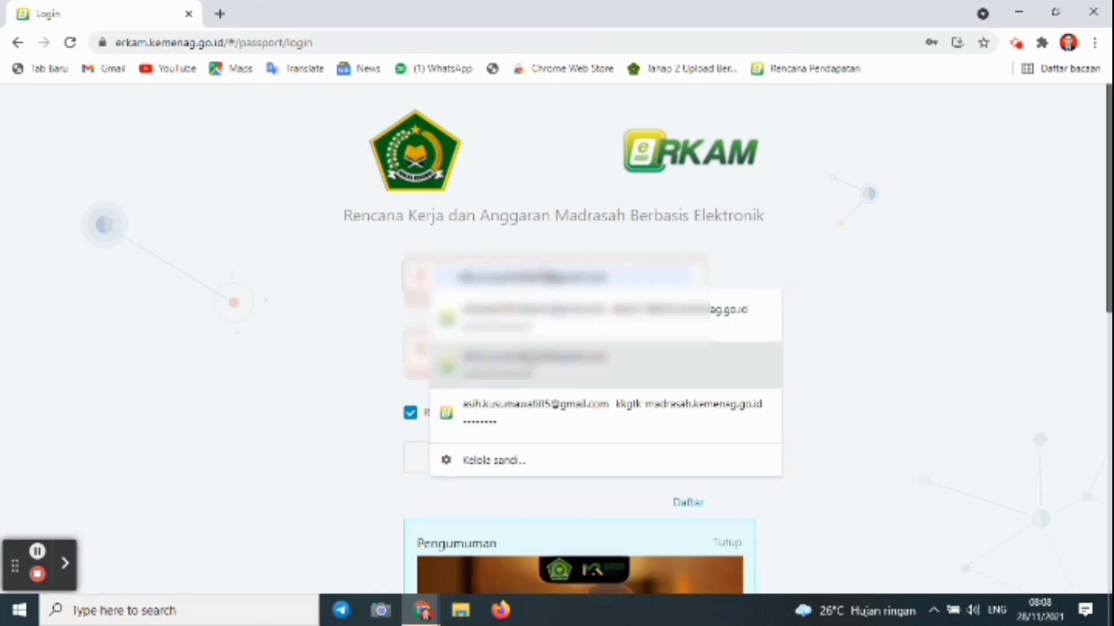
{"action": "left_click", "coordinate": [525, 362]}
{"action": "left_click", "coordinate": [540, 429]}
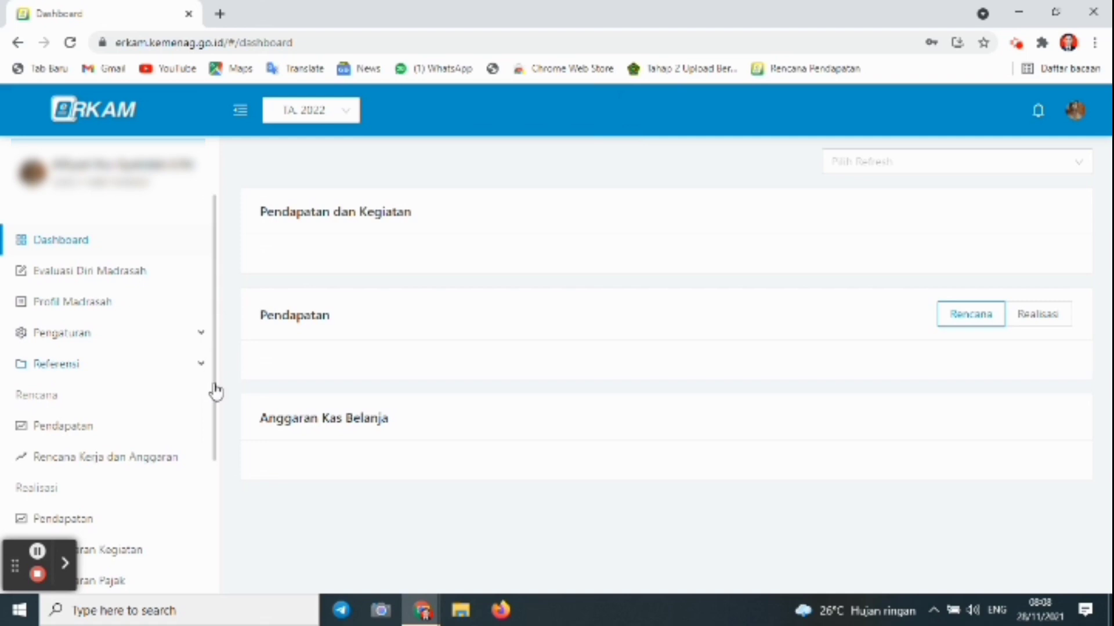
Step: Start a new entry from the Pengeluaran Kegiatan realisation list
{"action": "left_click_drag", "start_coordinate": [214, 406], "coordinate": [218, 441]}
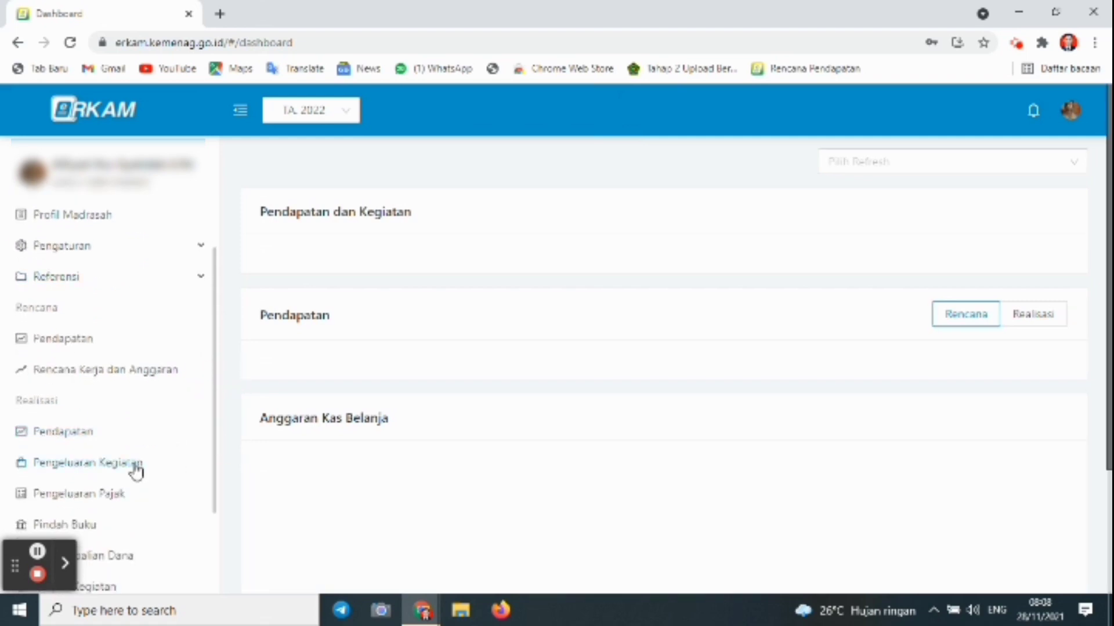
{"action": "left_click", "coordinate": [134, 467]}
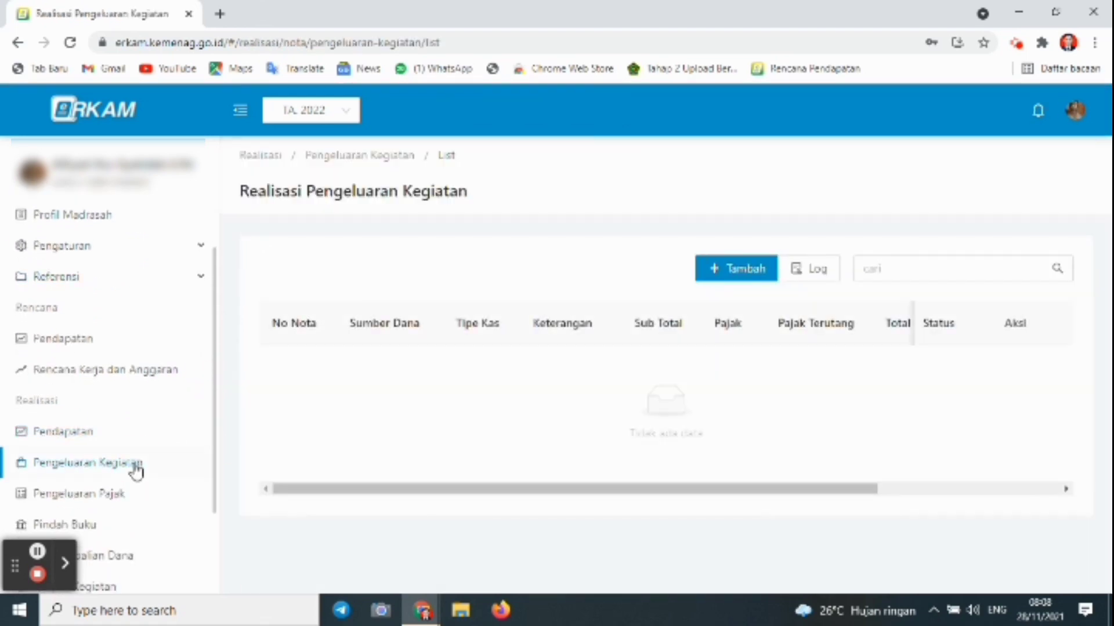
{"action": "left_click", "coordinate": [756, 278]}
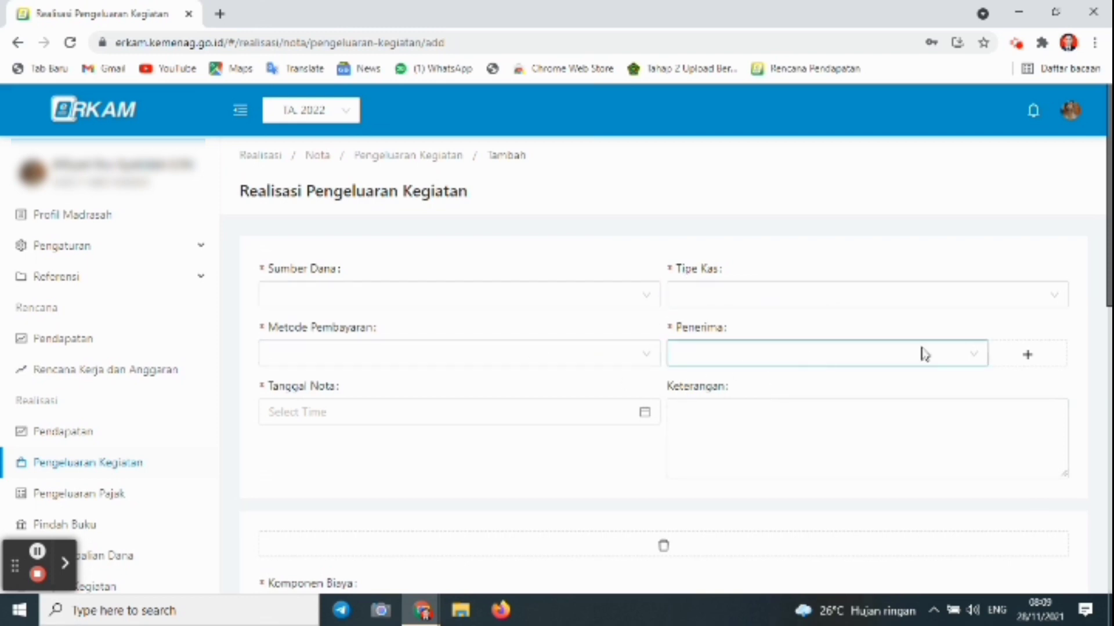
Step: Check the form's recipient choices, which are empty, and close them
{"action": "left_click", "coordinate": [946, 361]}
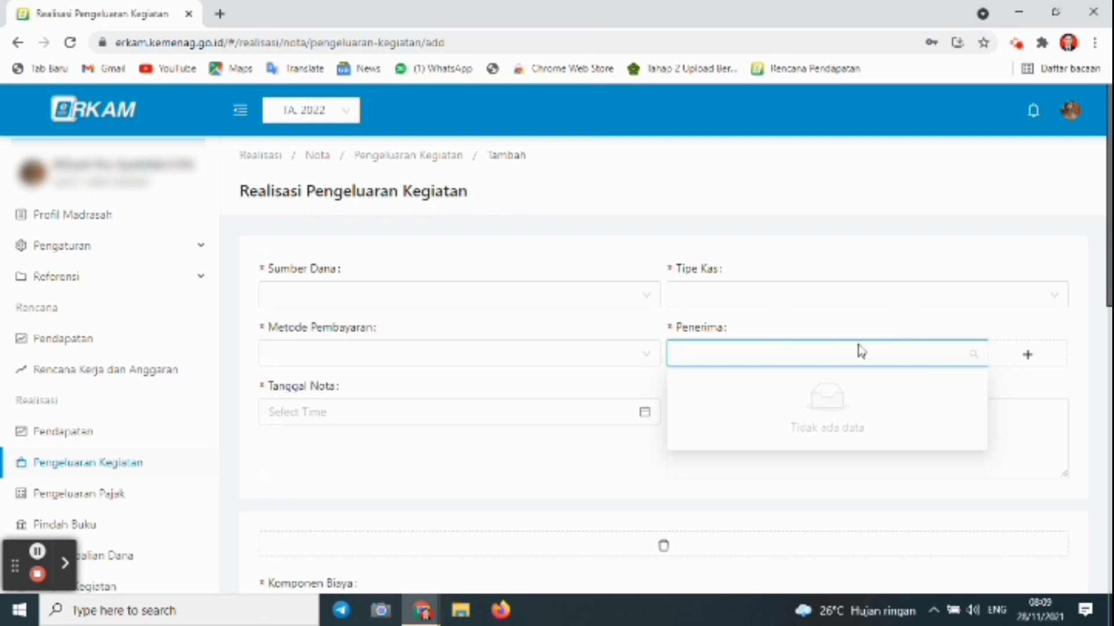
{"action": "left_click", "coordinate": [876, 316]}
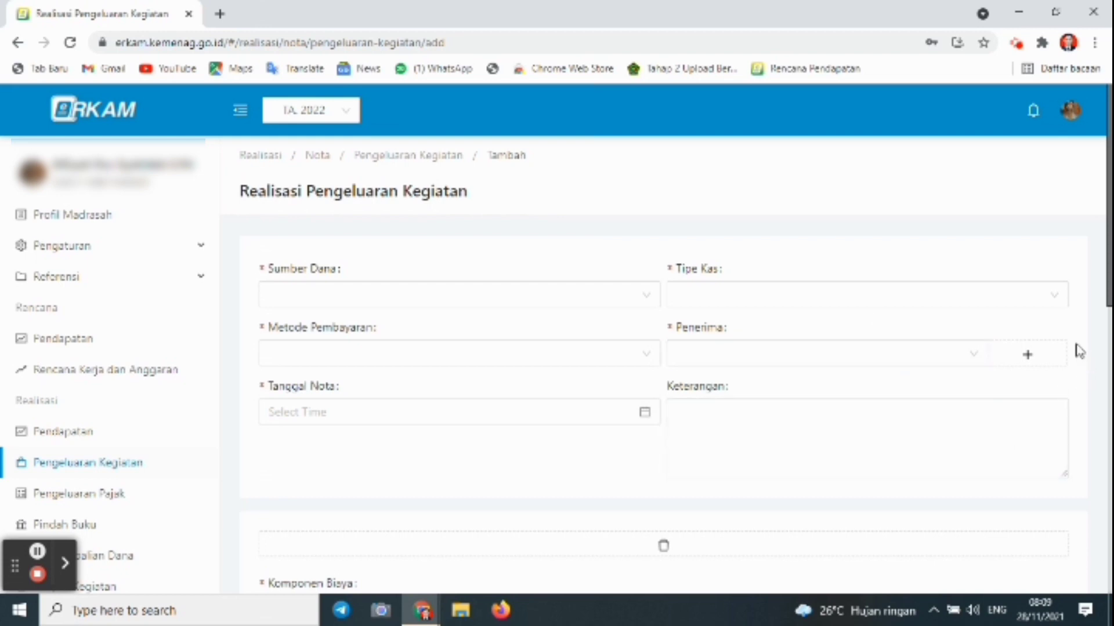
{"action": "left_click", "coordinate": [967, 402]}
{"action": "left_click", "coordinate": [1087, 336]}
Step: Open the Penerima list under Pengaturan, returning to it after revisiting the Pengeluaran Kegiatan form
{"action": "left_click", "coordinate": [132, 245]}
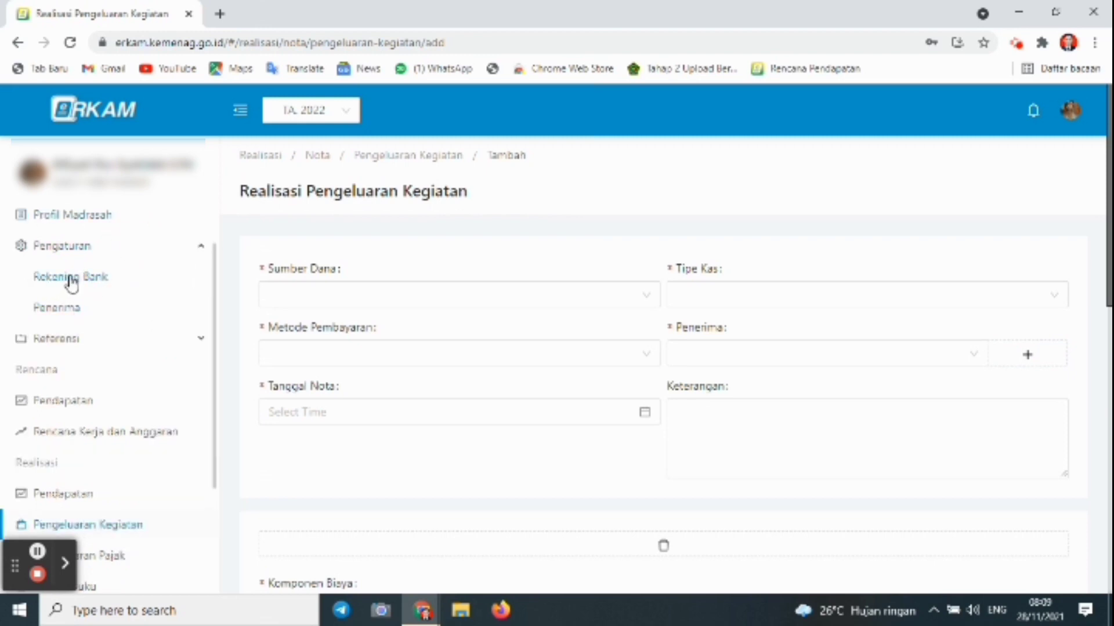
{"action": "left_click", "coordinate": [59, 310]}
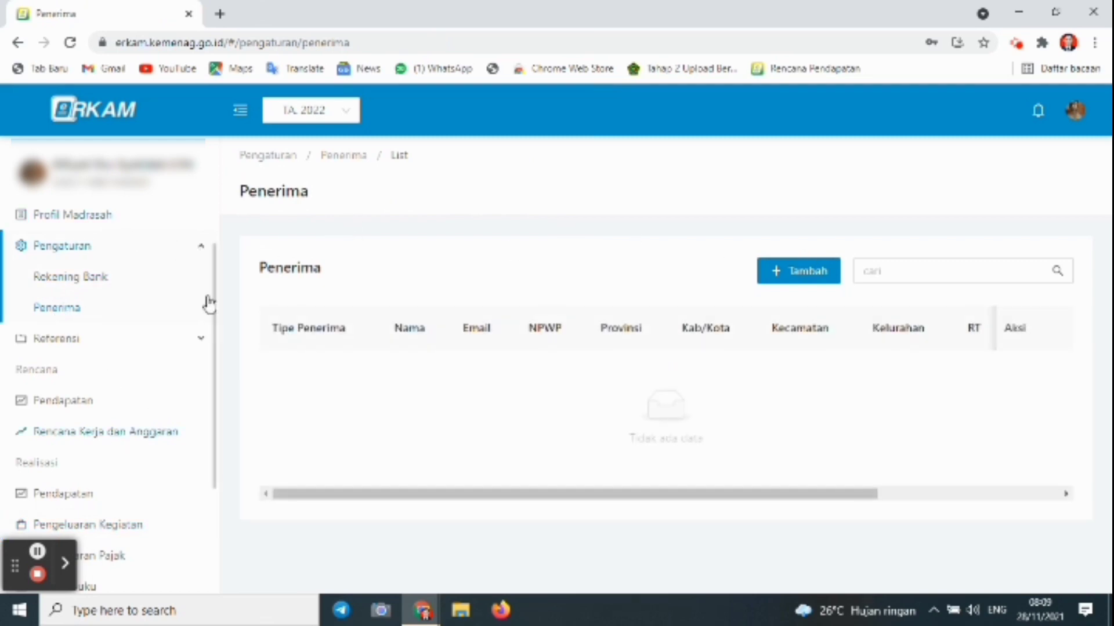
{"action": "left_click", "coordinate": [128, 532]}
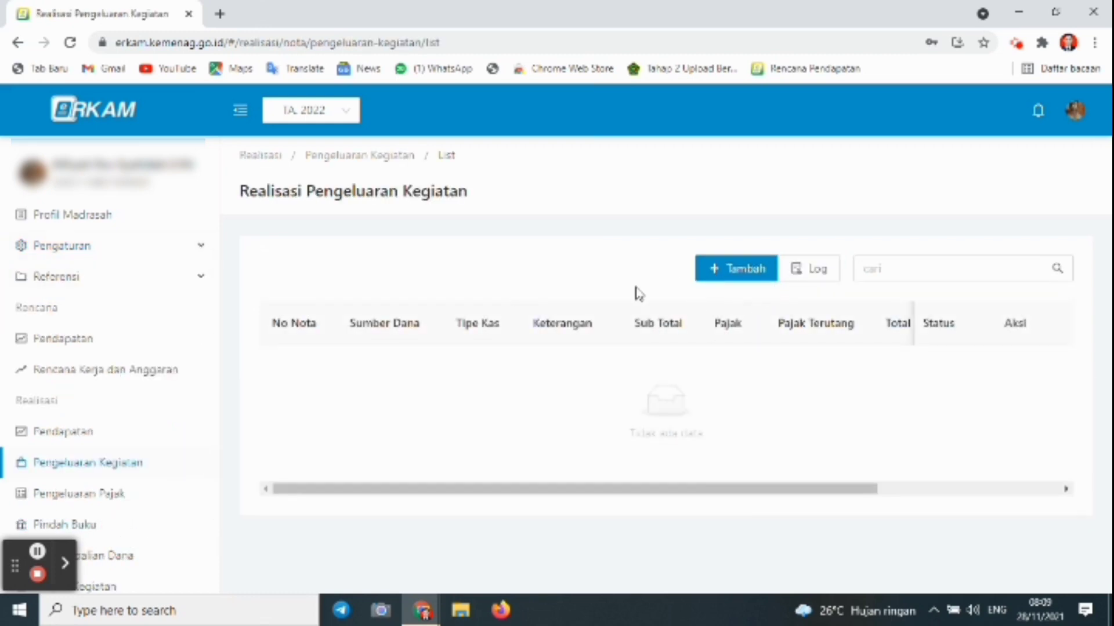
{"action": "left_click", "coordinate": [732, 268]}
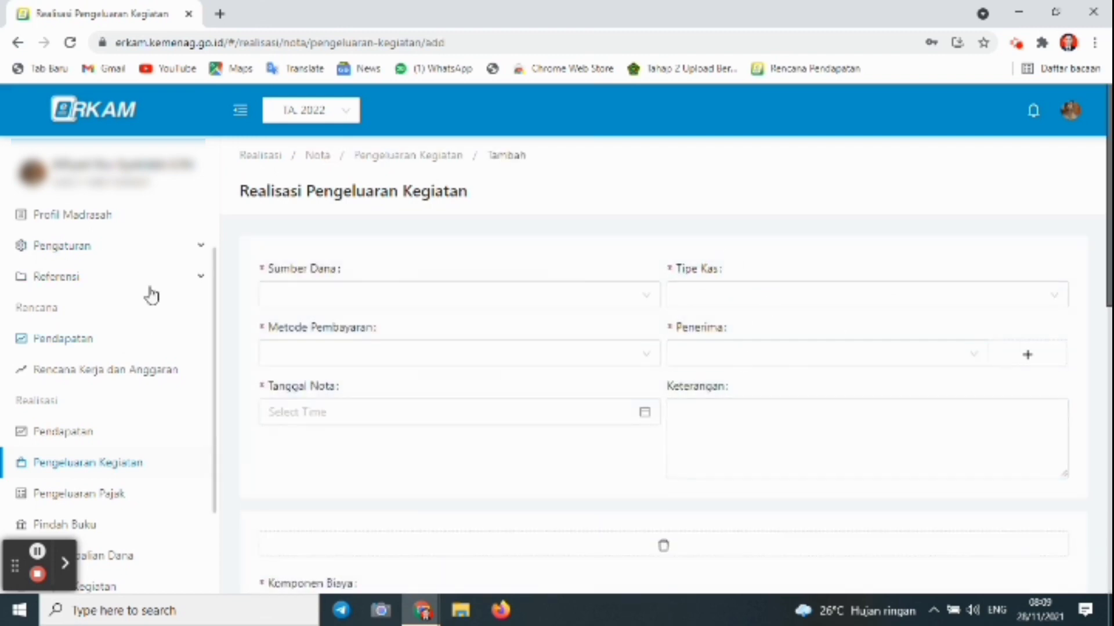
{"action": "left_click", "coordinate": [92, 251]}
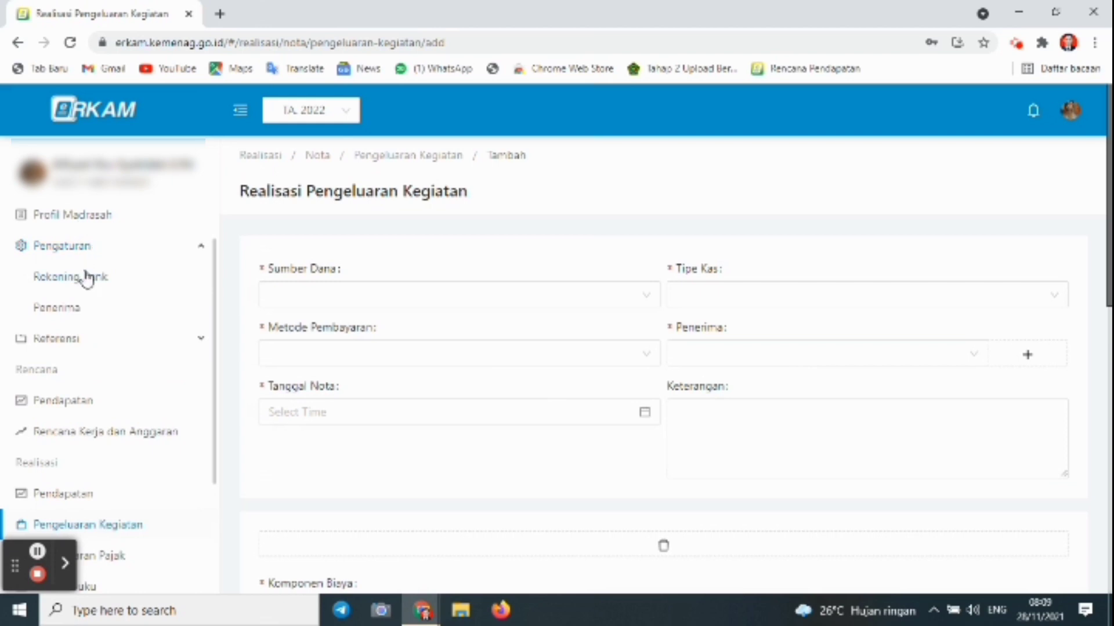
{"action": "left_click", "coordinate": [71, 309]}
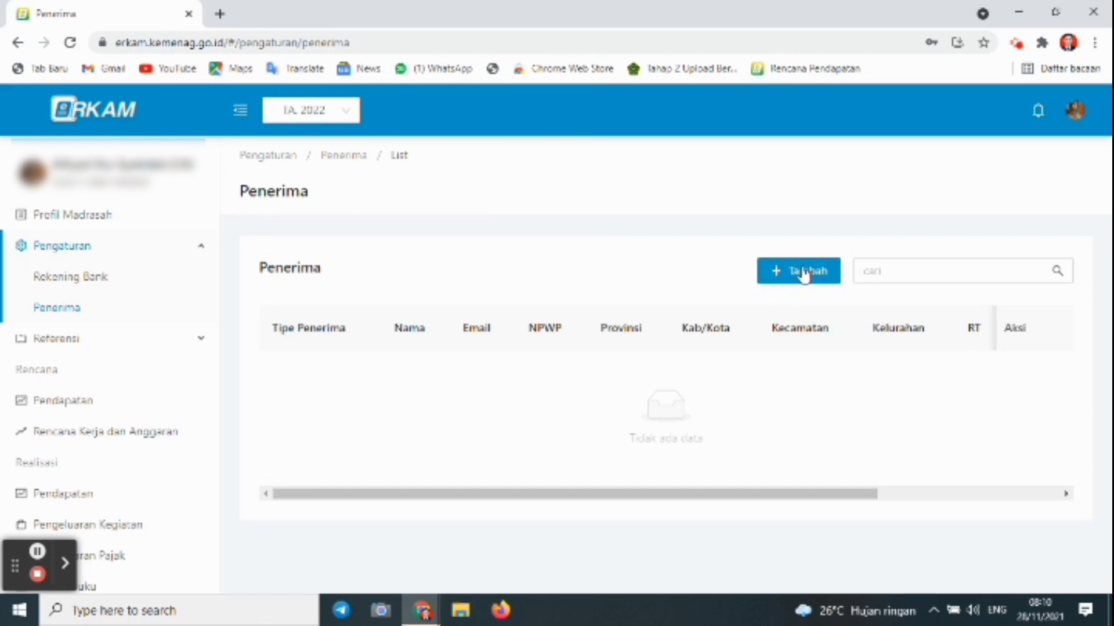
Step: Start a new recipient of type Individu and enter the person's full name
{"action": "left_click", "coordinate": [783, 270]}
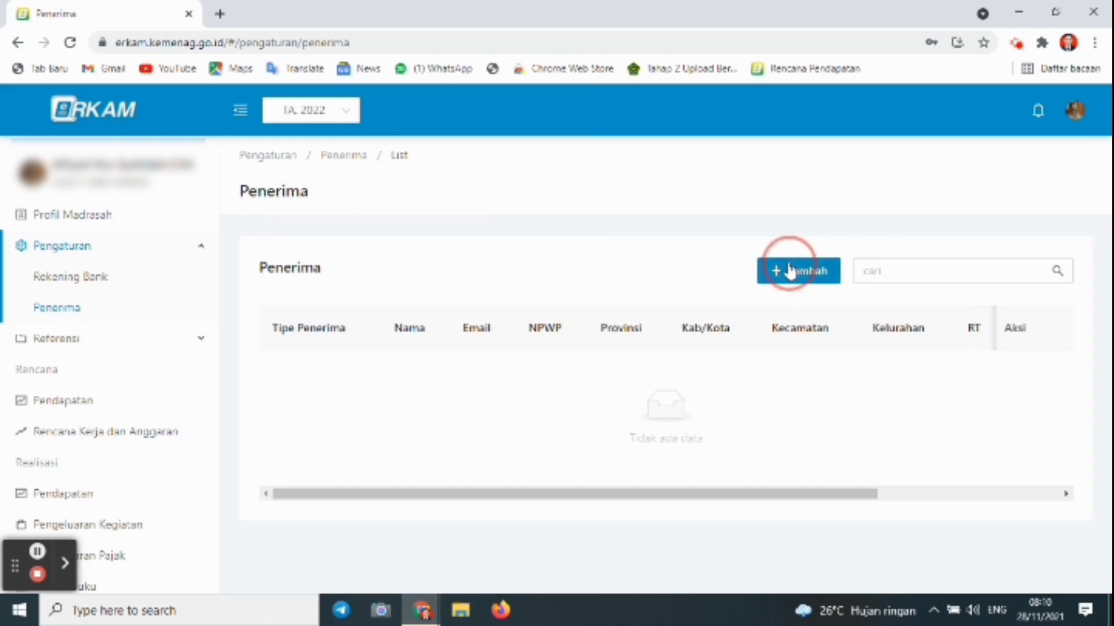
{"action": "left_click", "coordinate": [790, 269]}
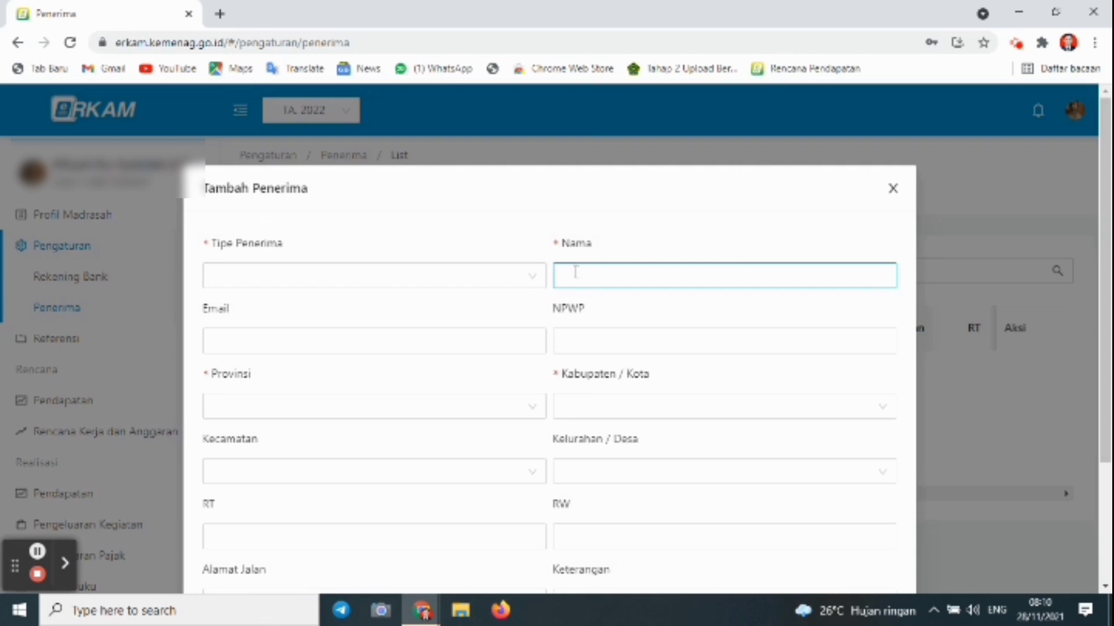
{"action": "left_click", "coordinate": [525, 277]}
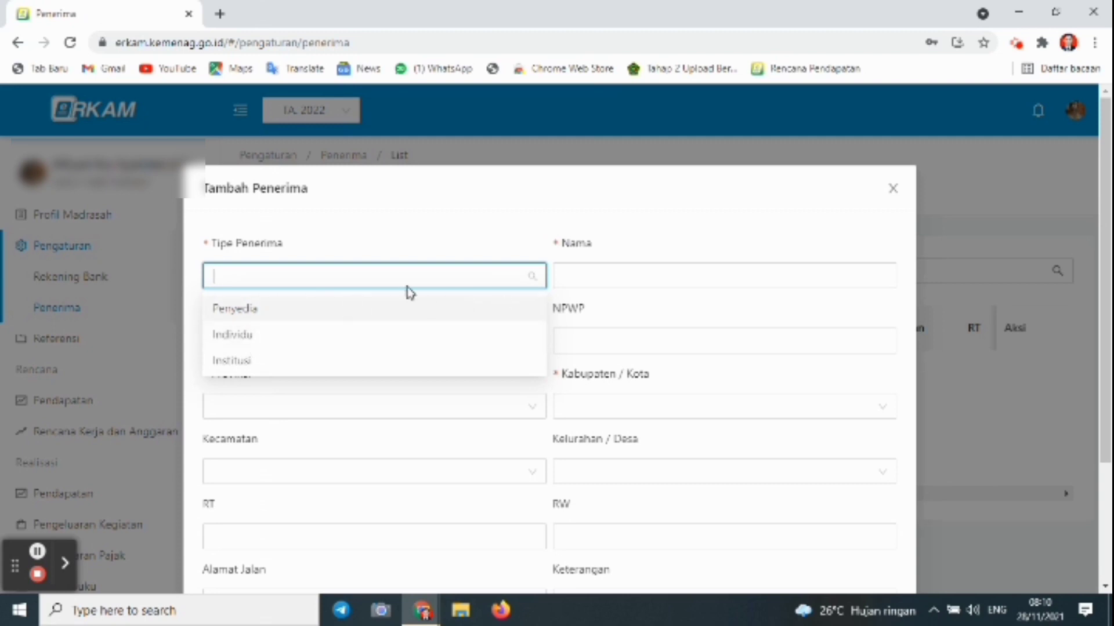
{"action": "left_click", "coordinate": [403, 210]}
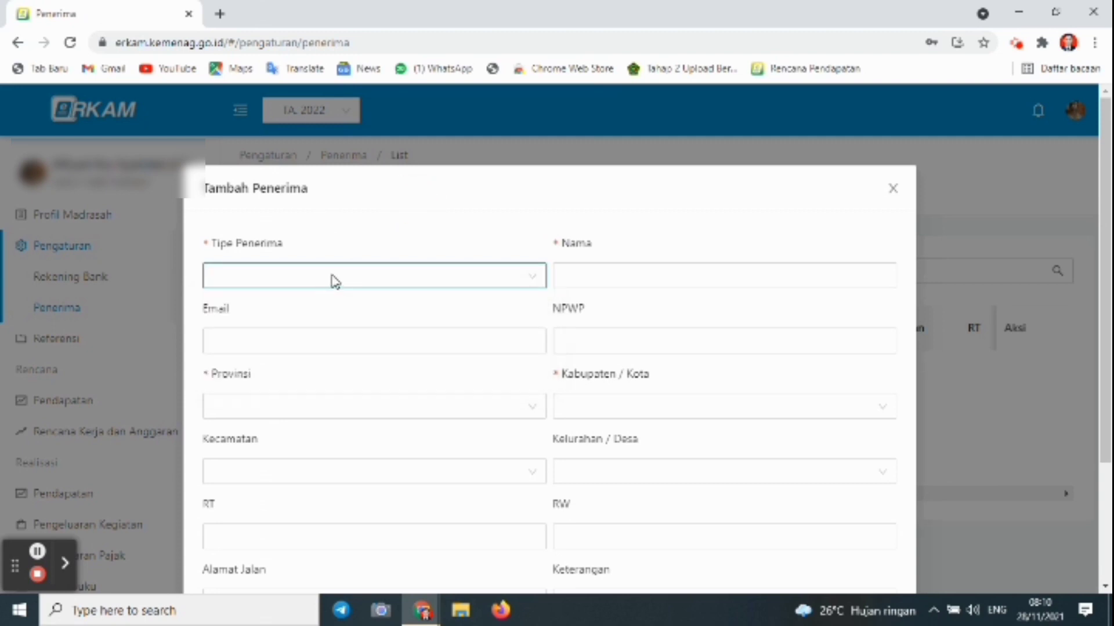
{"action": "left_click", "coordinate": [335, 282]}
{"action": "left_click", "coordinate": [266, 336]}
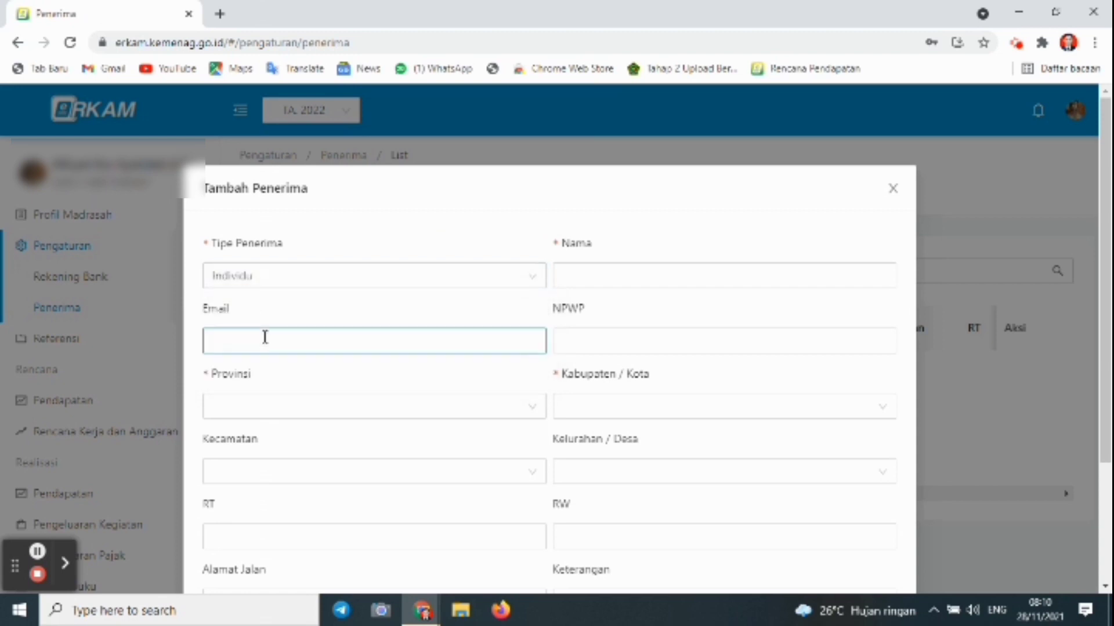
{"action": "left_click", "coordinate": [611, 278]}
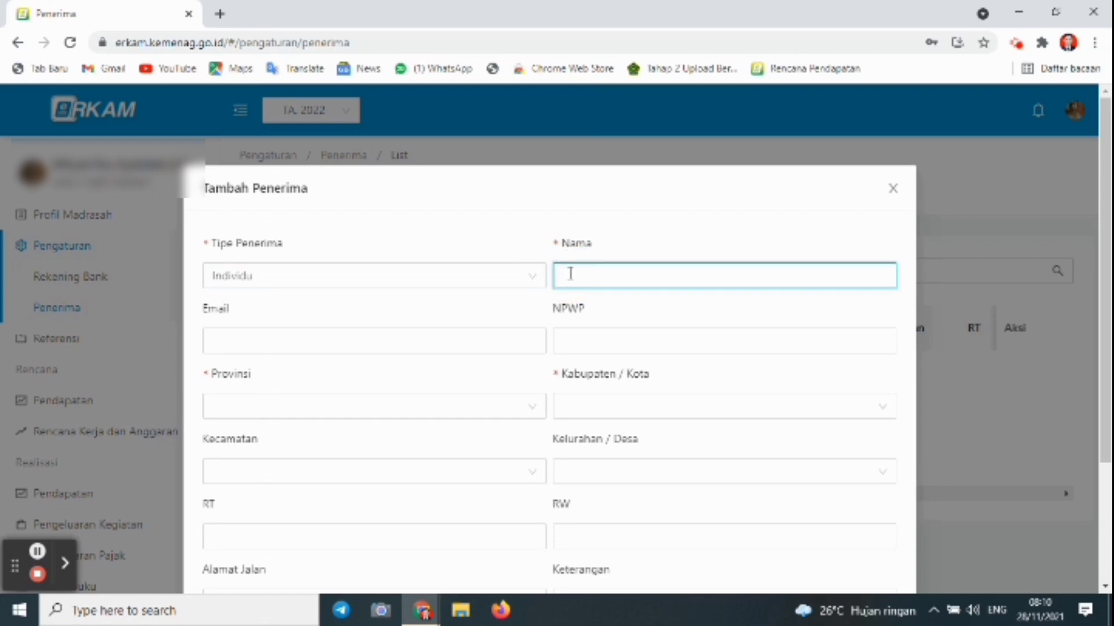
{"action": "key", "text": "BackSpace"}
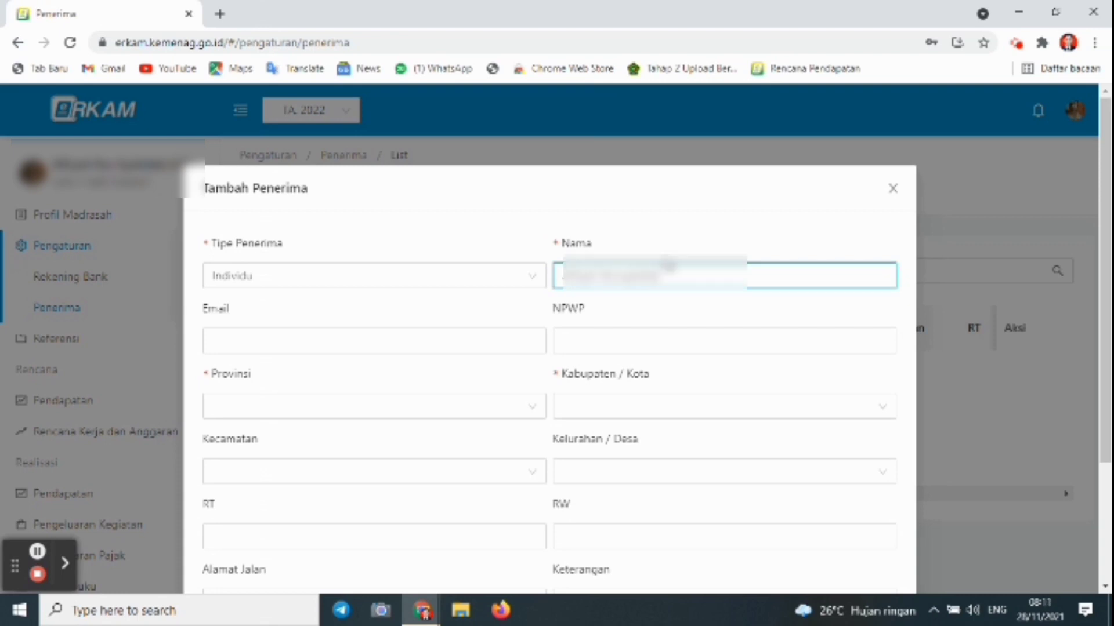
{"action": "left_click", "coordinate": [503, 337]}
Step: Set the location to Jawa Tengah, Kebumen and save the recipient
{"action": "left_click", "coordinate": [472, 406]}
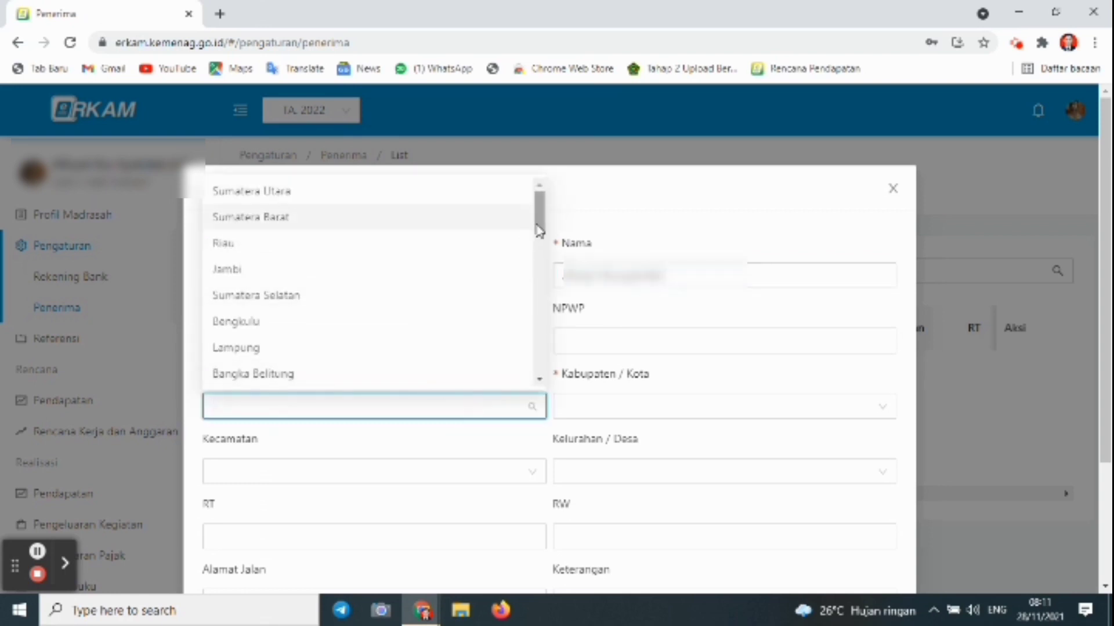
{"action": "left_click_drag", "start_coordinate": [536, 225], "coordinate": [541, 285]}
{"action": "left_click", "coordinate": [368, 225]}
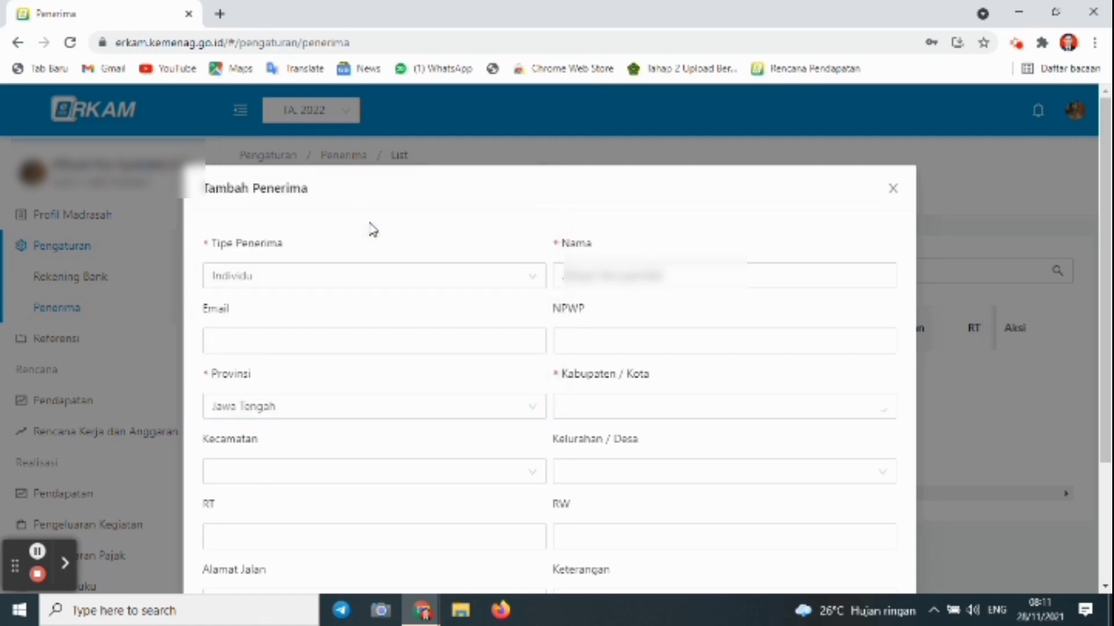
{"action": "left_click", "coordinate": [677, 408]}
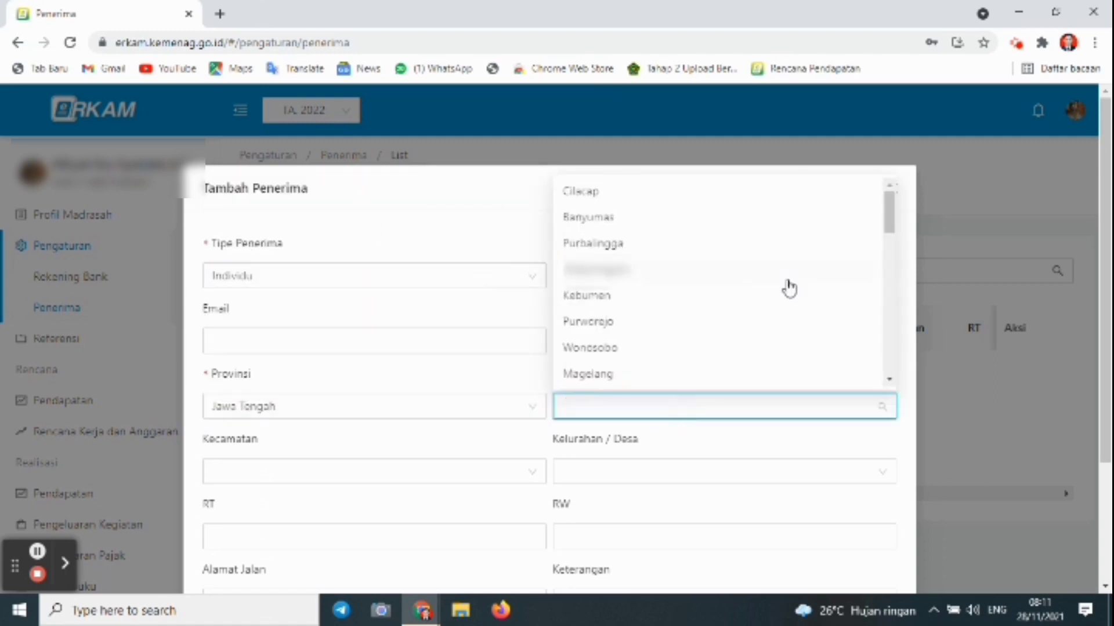
{"action": "left_click", "coordinate": [698, 300]}
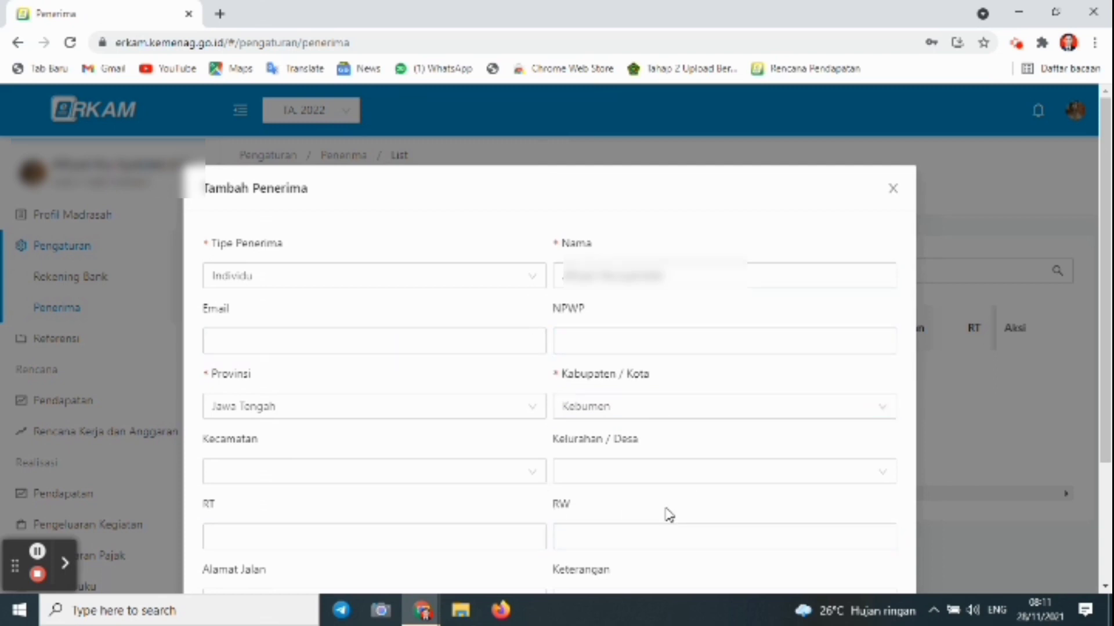
{"action": "left_click", "coordinate": [1106, 347]}
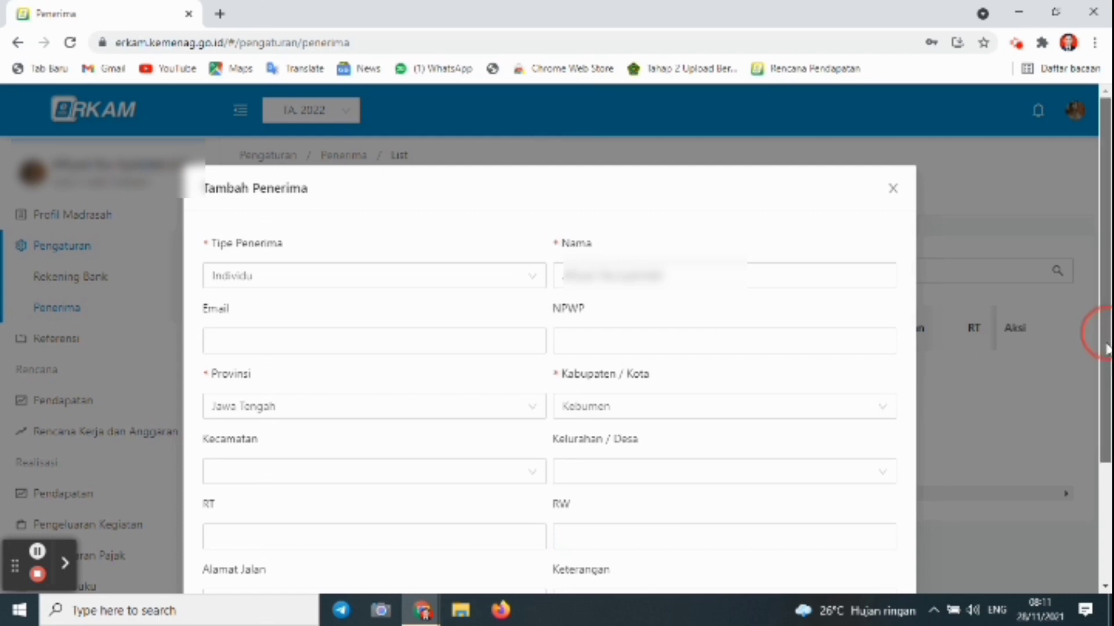
{"action": "left_click_drag", "start_coordinate": [1106, 347], "coordinate": [1106, 406]}
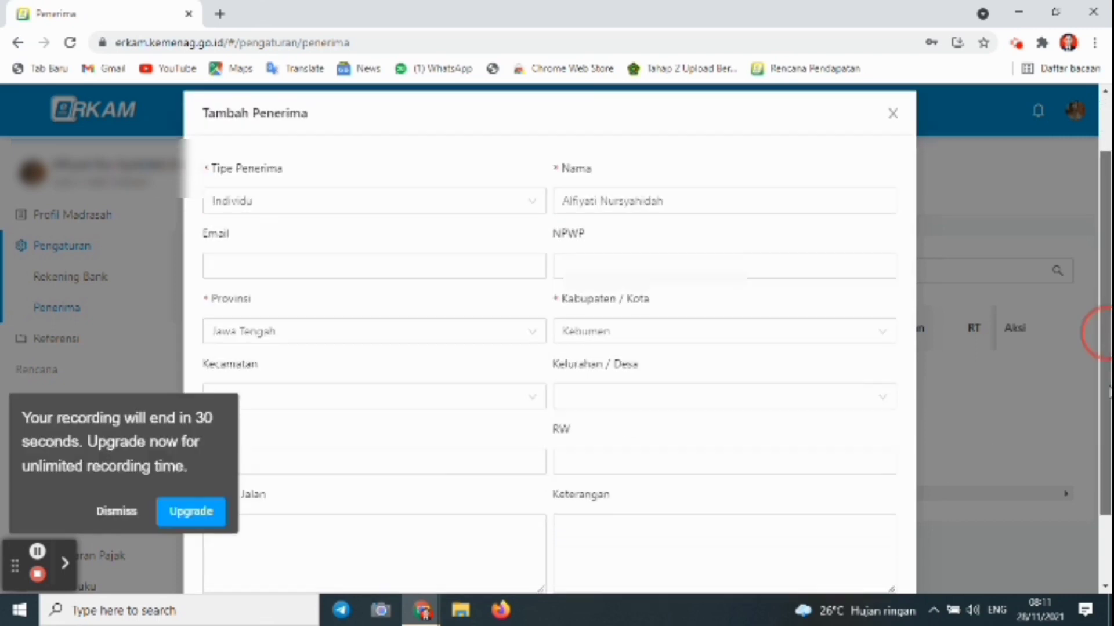
{"action": "left_click", "coordinate": [127, 512]}
{"action": "left_click_drag", "start_coordinate": [1106, 317], "coordinate": [1106, 401]}
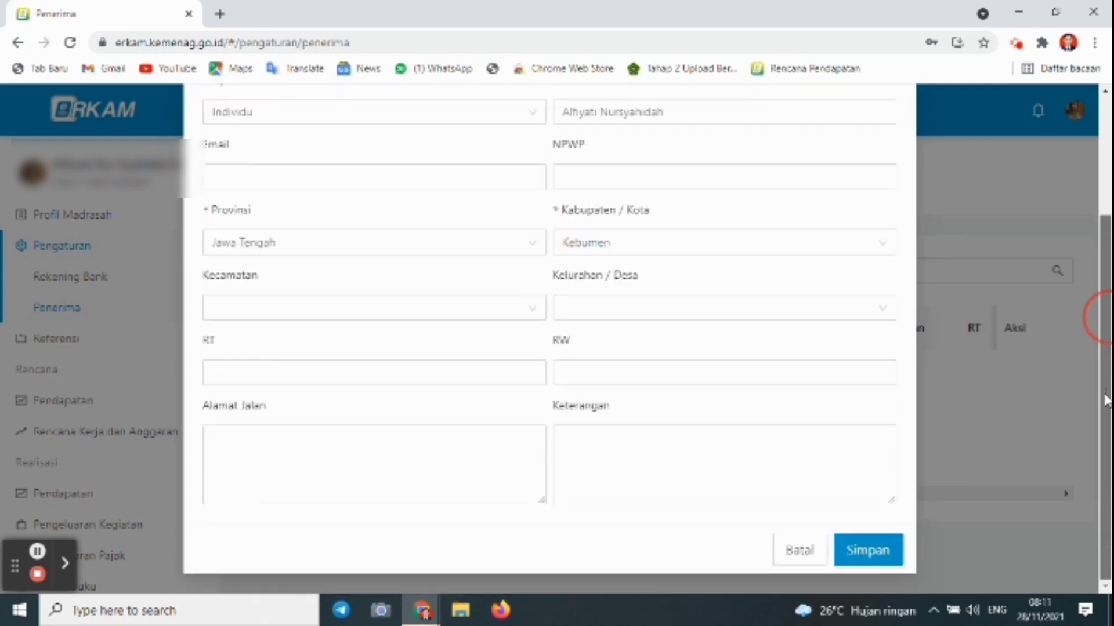
{"action": "left_click", "coordinate": [863, 552]}
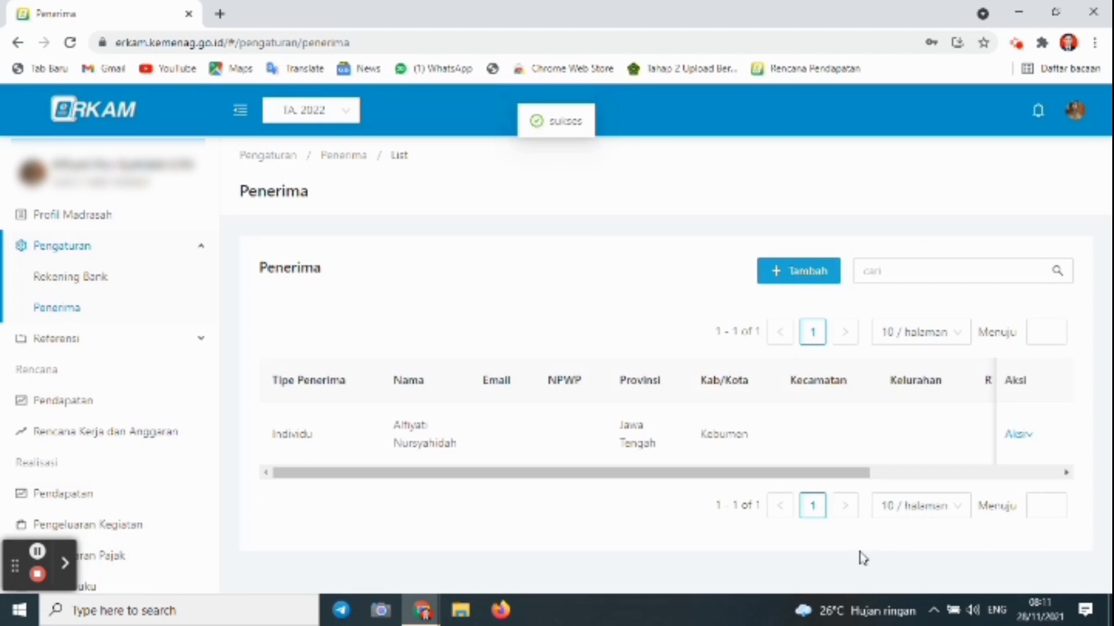
{"action": "left_click_drag", "start_coordinate": [778, 472], "coordinate": [964, 499]}
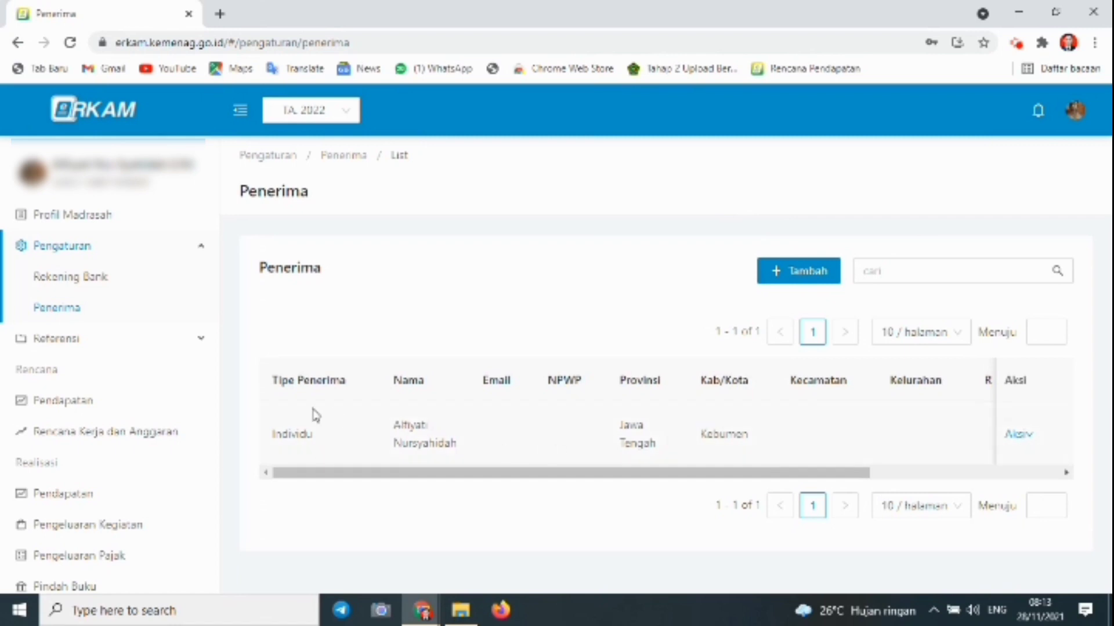
Step: Start another recipient of type Penyedia named TOKO KITA
{"action": "left_click", "coordinate": [809, 283]}
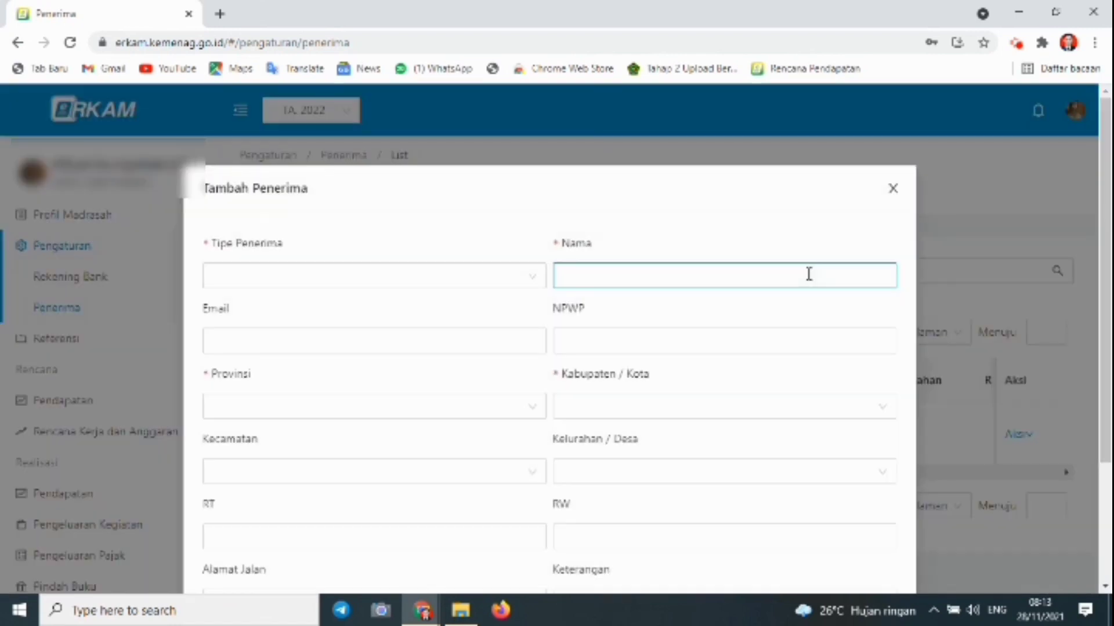
{"action": "left_click", "coordinate": [455, 284]}
{"action": "left_click", "coordinate": [398, 316]}
{"action": "left_click", "coordinate": [598, 272]}
{"action": "left_click", "coordinate": [598, 278]}
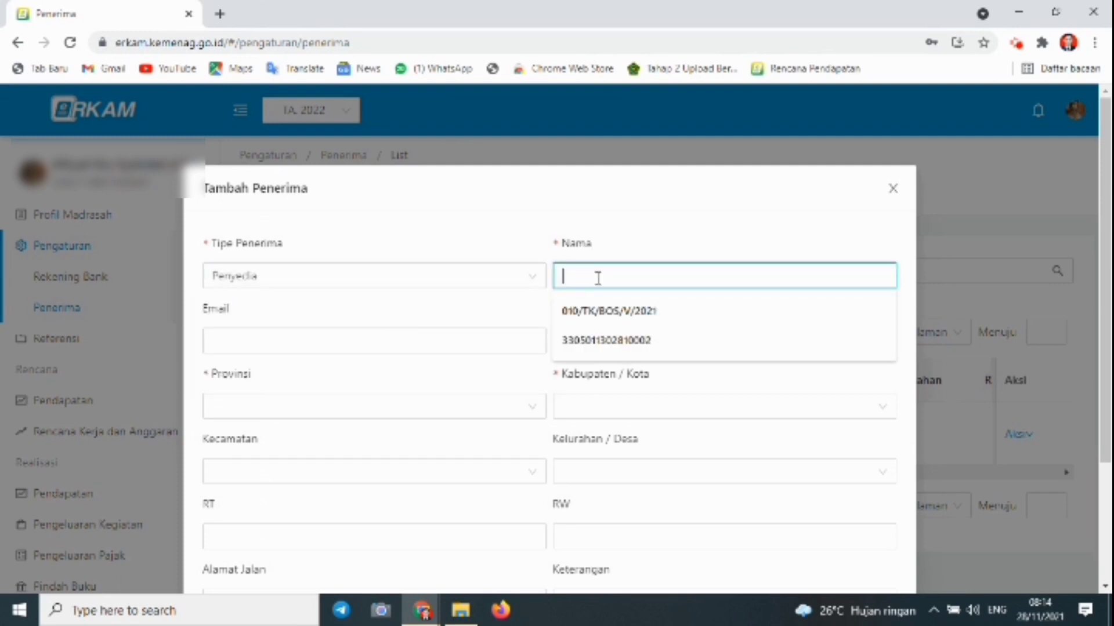
{"action": "type", "text": "TOKO Rit"}
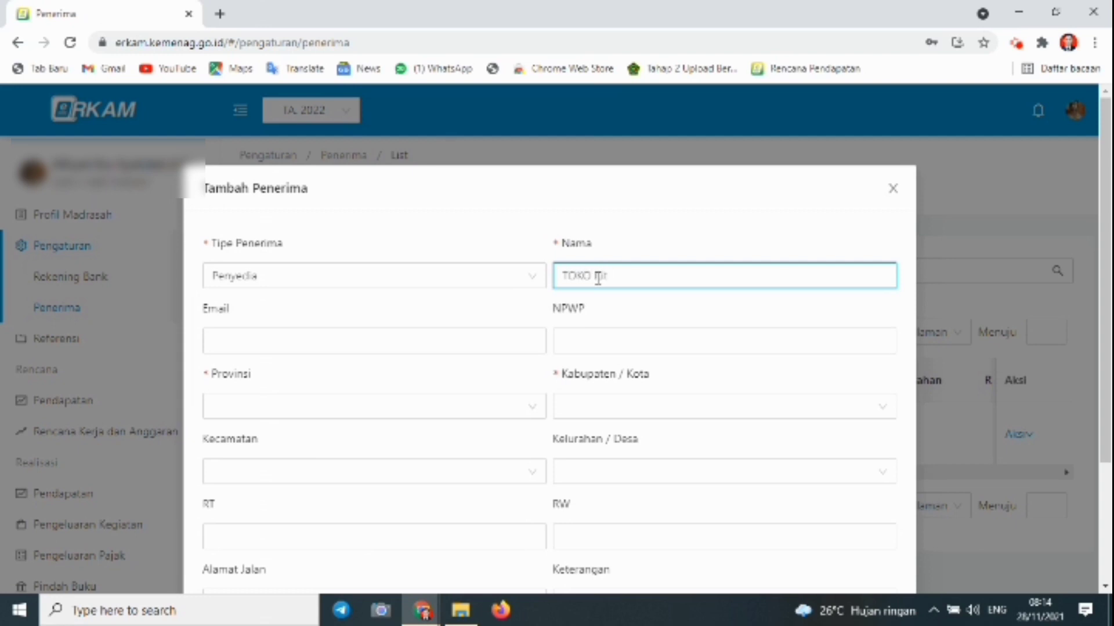
{"action": "type", "text": "O PIK"}
{"action": "key", "text": "BackSpace"}
{"action": "type", "text": "TA"}
Step: Set province Jawa Tengah and regency Kebumen, then save the recipient
{"action": "left_click", "coordinate": [390, 406]}
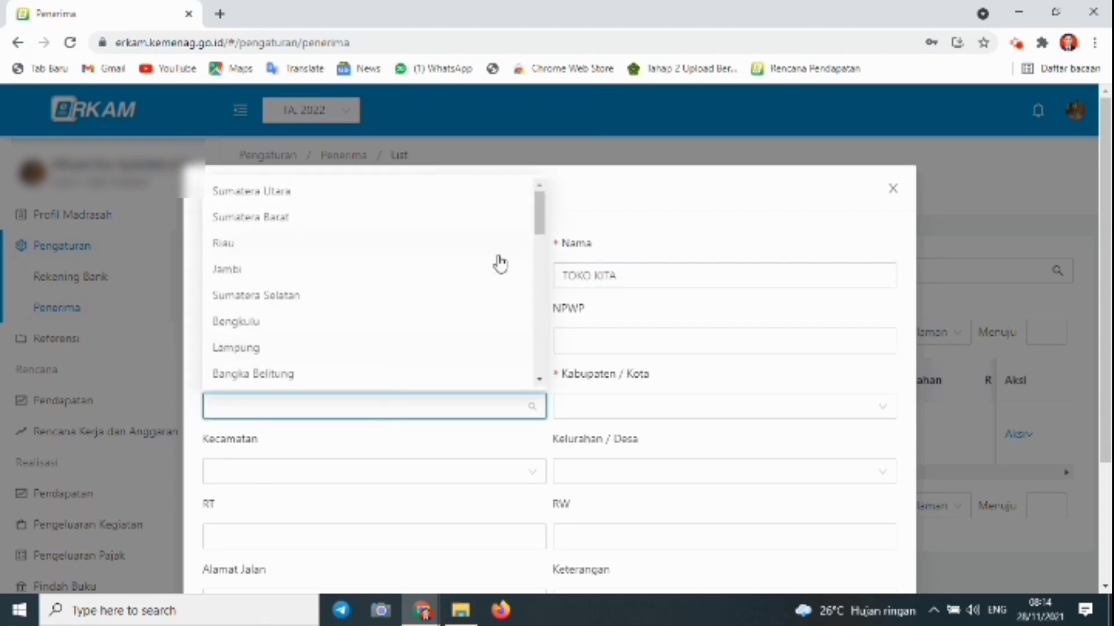
{"action": "left_click_drag", "start_coordinate": [540, 211], "coordinate": [544, 262]}
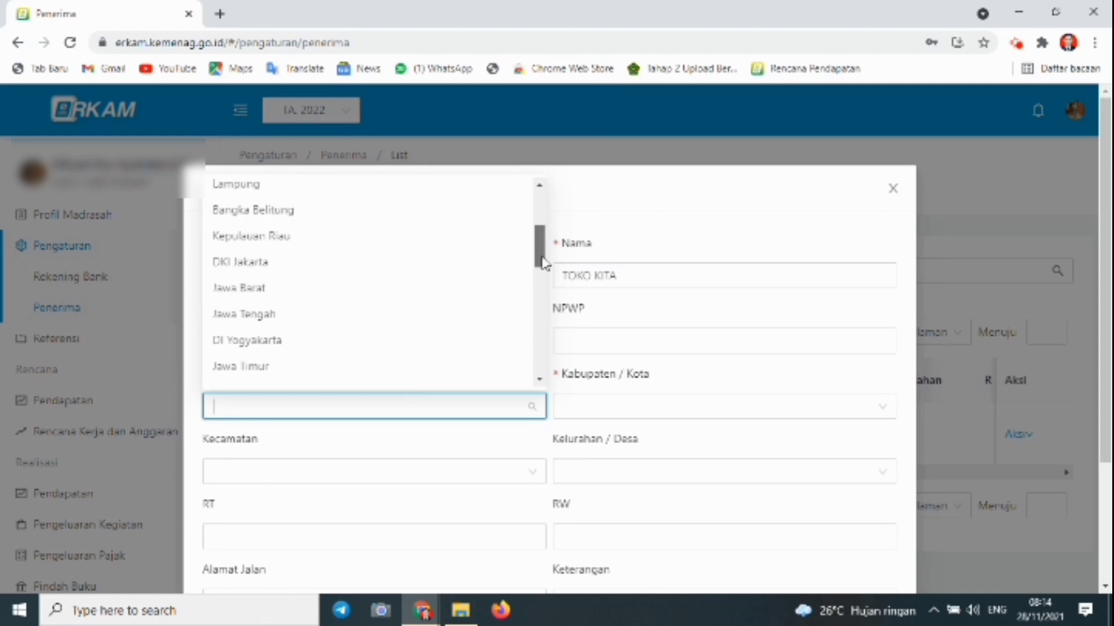
{"action": "left_click", "coordinate": [404, 315]}
{"action": "left_click", "coordinate": [610, 414]}
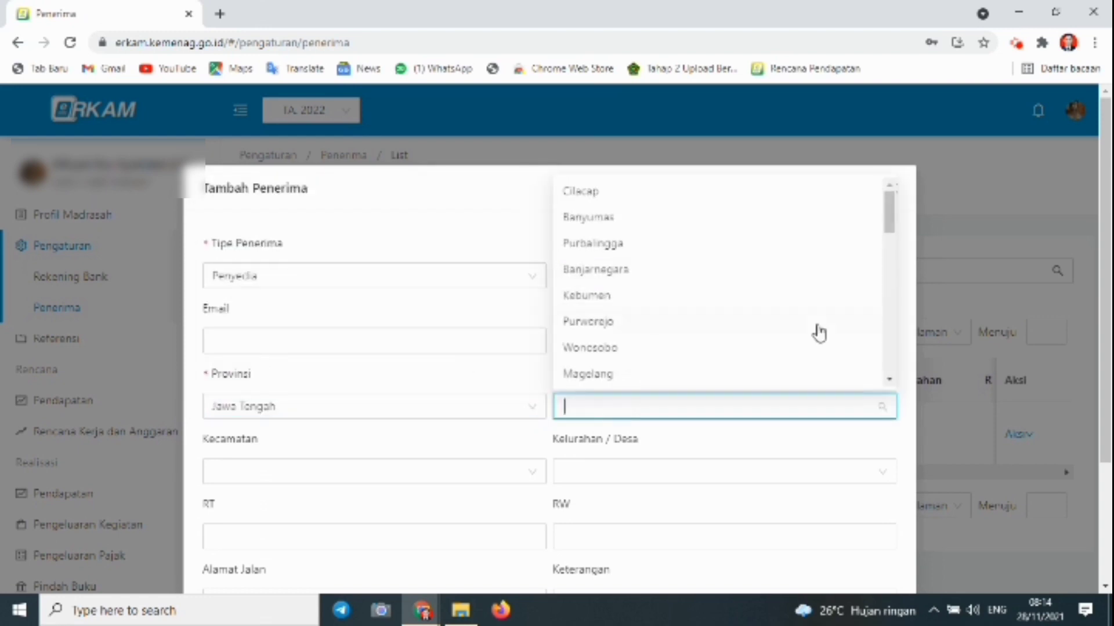
{"action": "left_click_drag", "start_coordinate": [887, 236], "coordinate": [892, 254]}
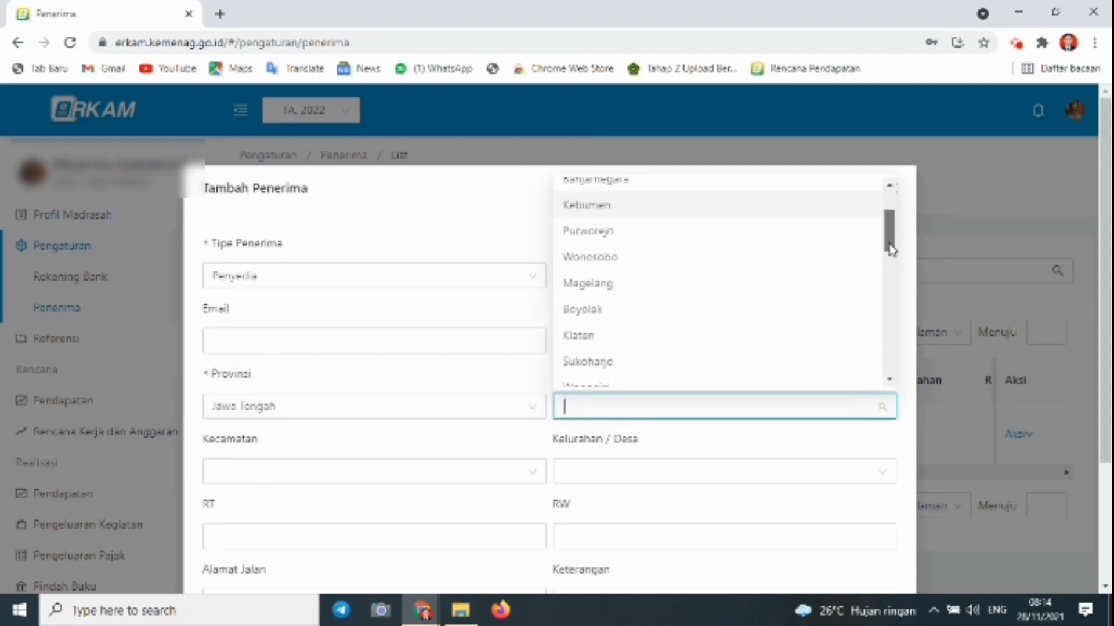
{"action": "scroll", "coordinate": [892, 253], "scroll_direction": "up", "scroll_amount": 2}
{"action": "left_click", "coordinate": [780, 296]}
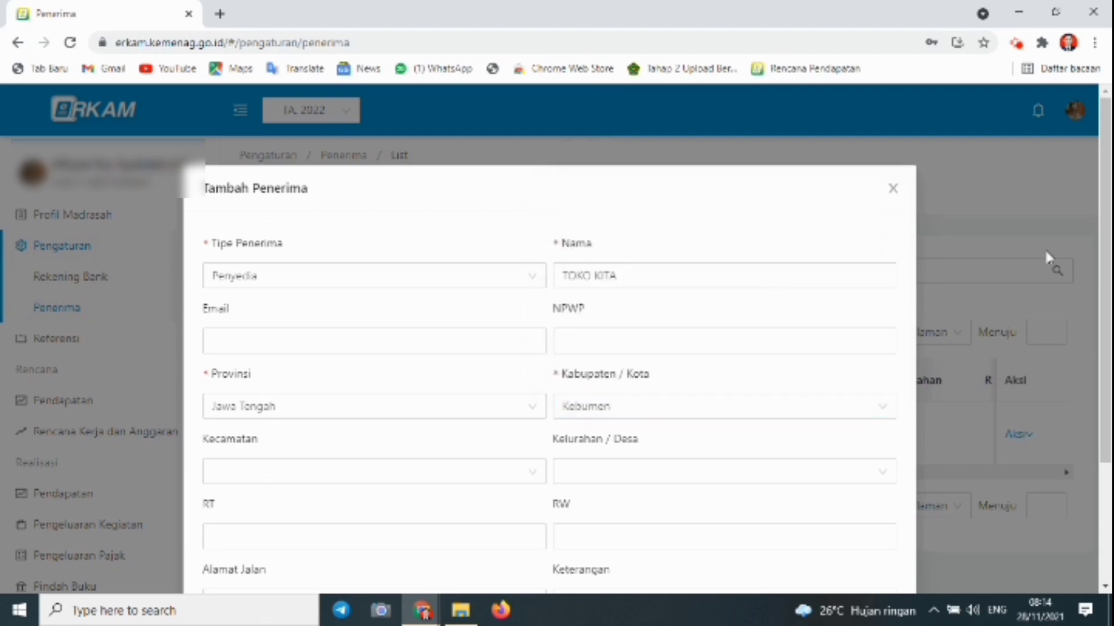
{"action": "left_click_drag", "start_coordinate": [1106, 269], "coordinate": [1105, 429]}
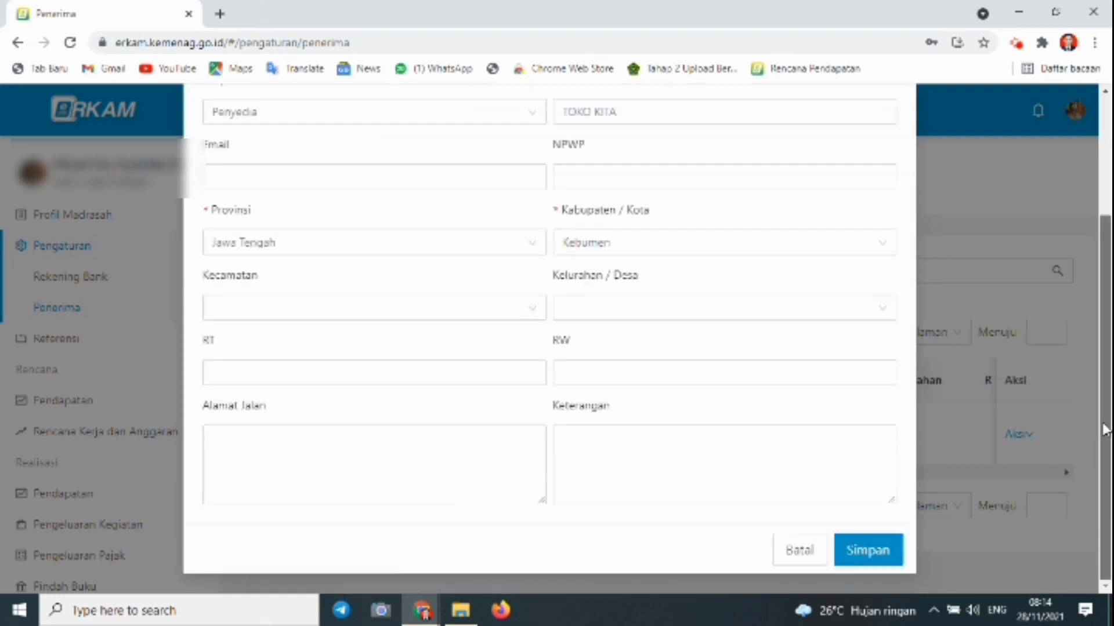
{"action": "left_click", "coordinate": [893, 550]}
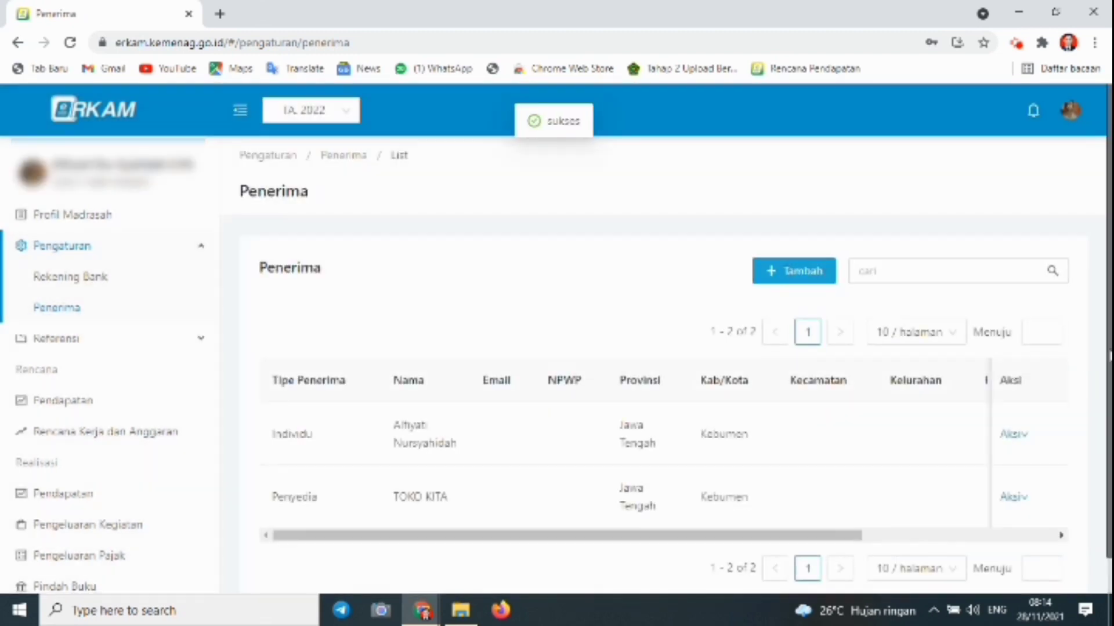
Step: Go from the Penerima list to Profil Madrasah, then on to the Dashboard
{"action": "scroll", "coordinate": [1109, 352], "scroll_direction": "down", "scroll_amount": 1}
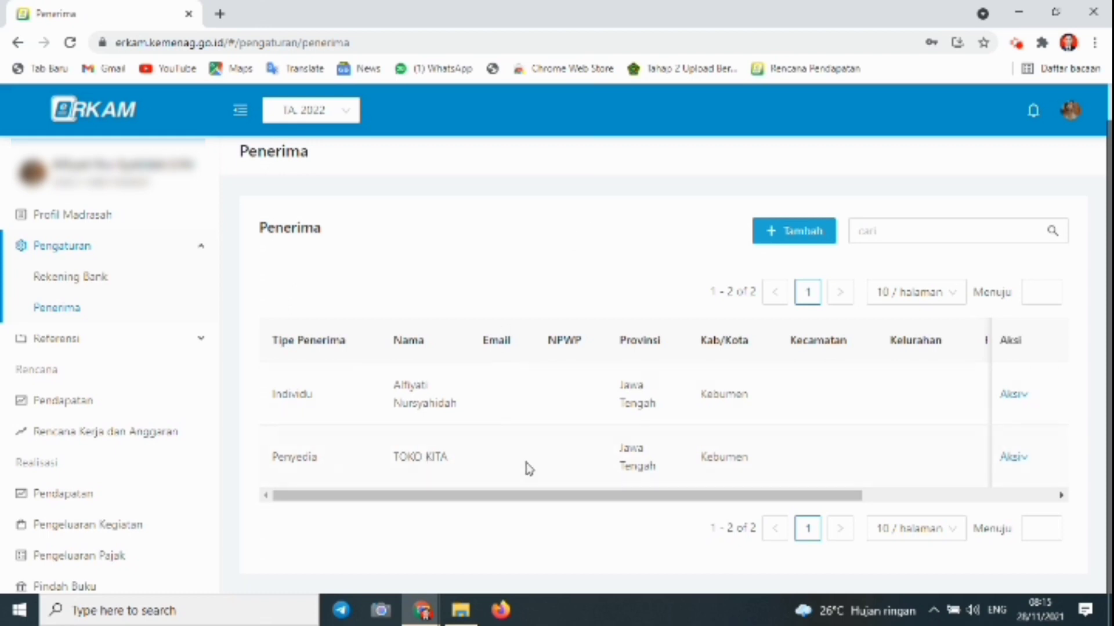
{"action": "left_click", "coordinate": [118, 225]}
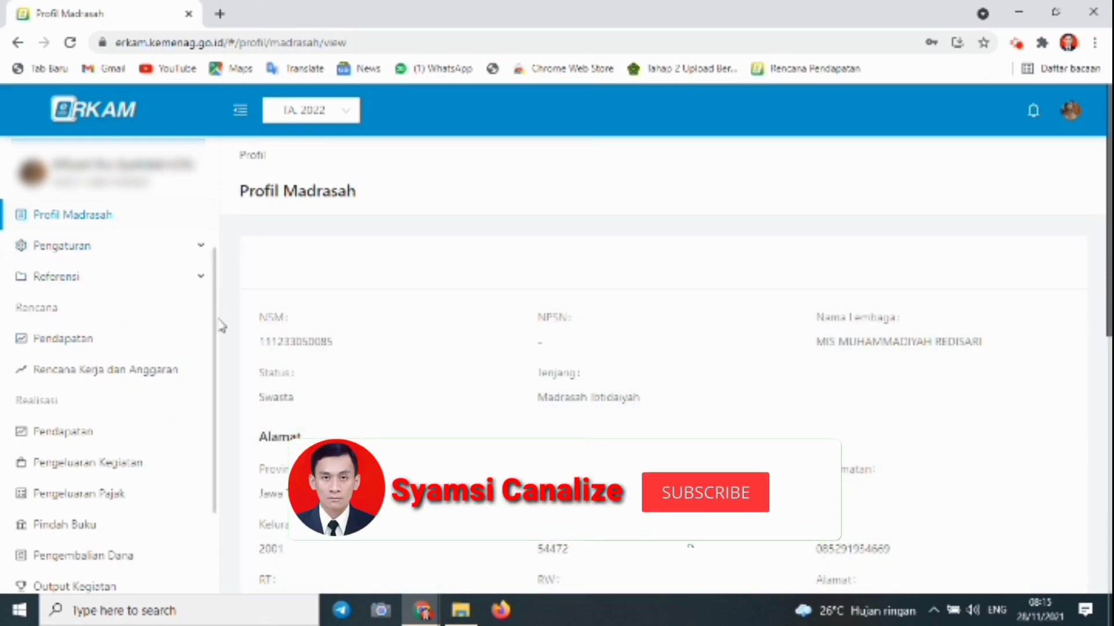
{"action": "left_click_drag", "start_coordinate": [217, 325], "coordinate": [217, 251]}
{"action": "left_click", "coordinate": [99, 247]}
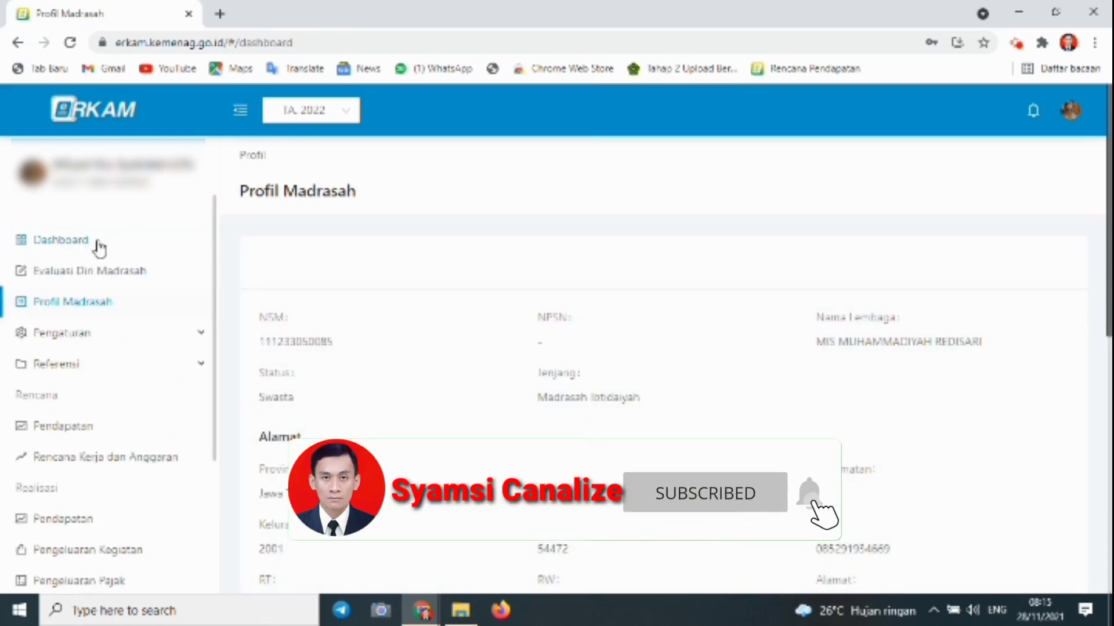